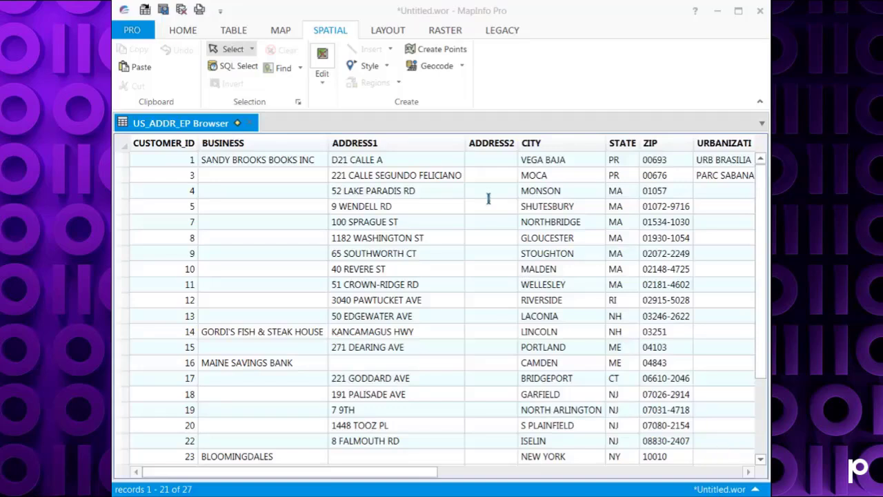
- From the SPATIAL tab's Geocode dropdown, choose Geocode using Server
click(461, 66)
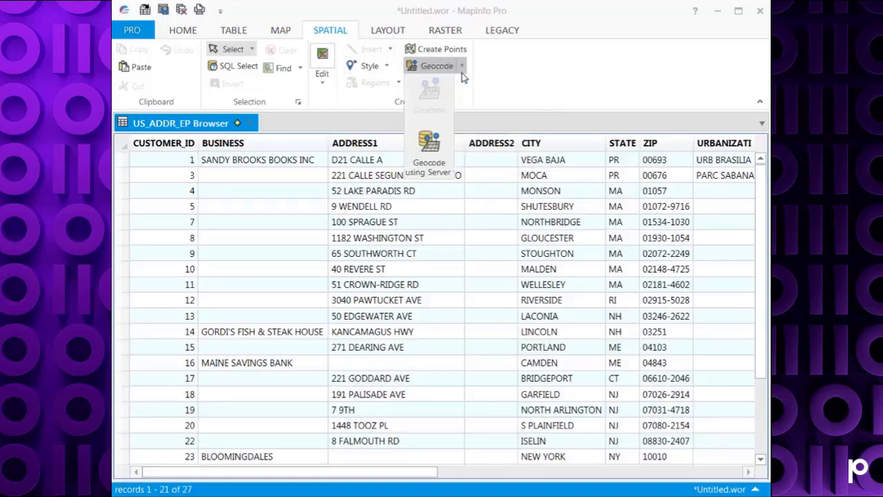
click(423, 155)
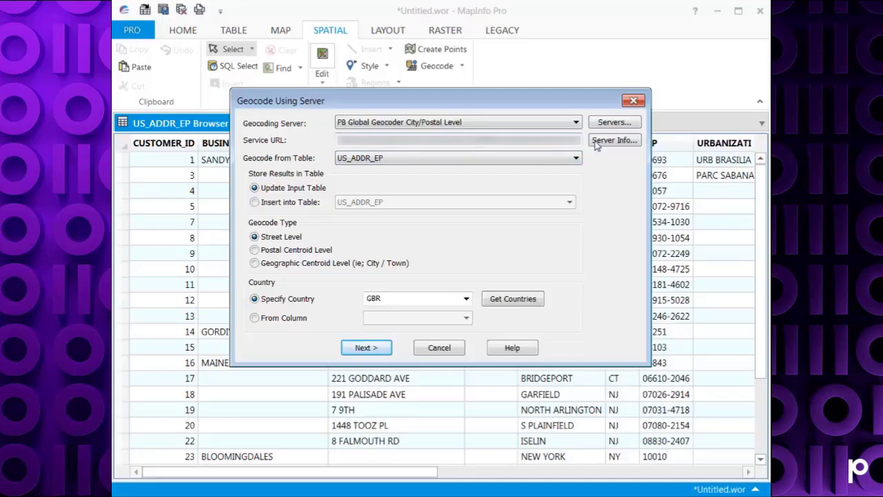
click(612, 123)
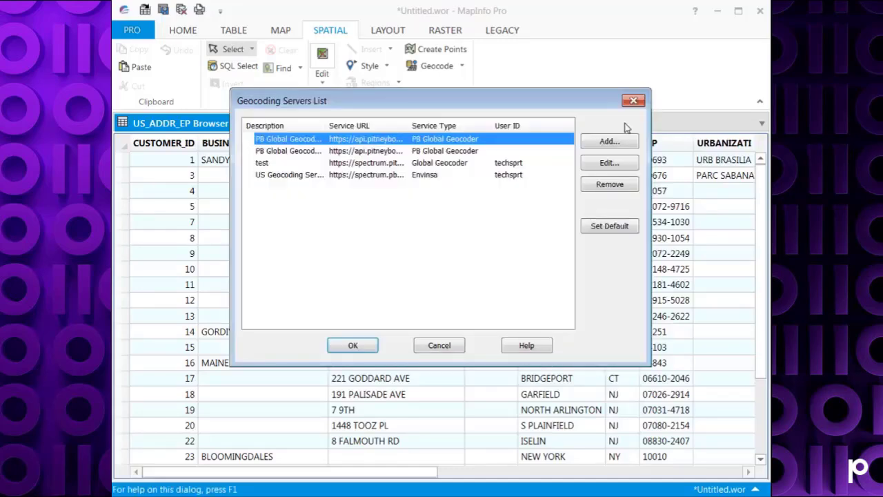
click(609, 141)
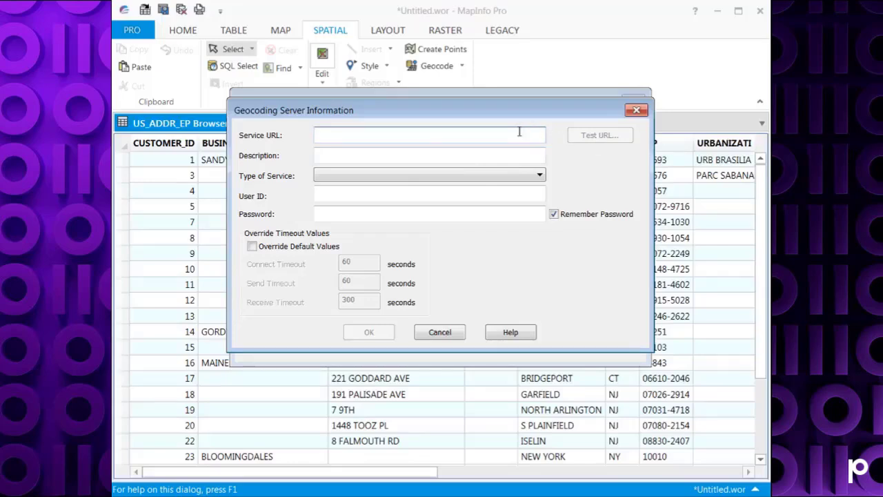
click(539, 176)
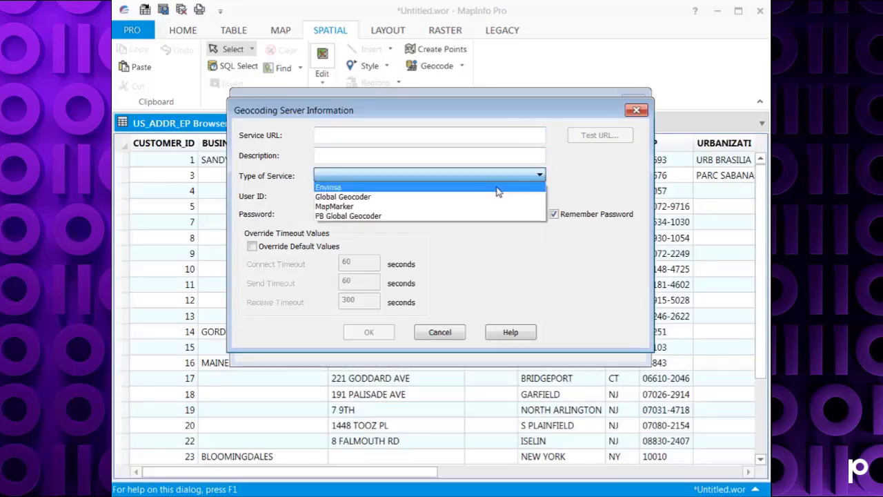
click(581, 177)
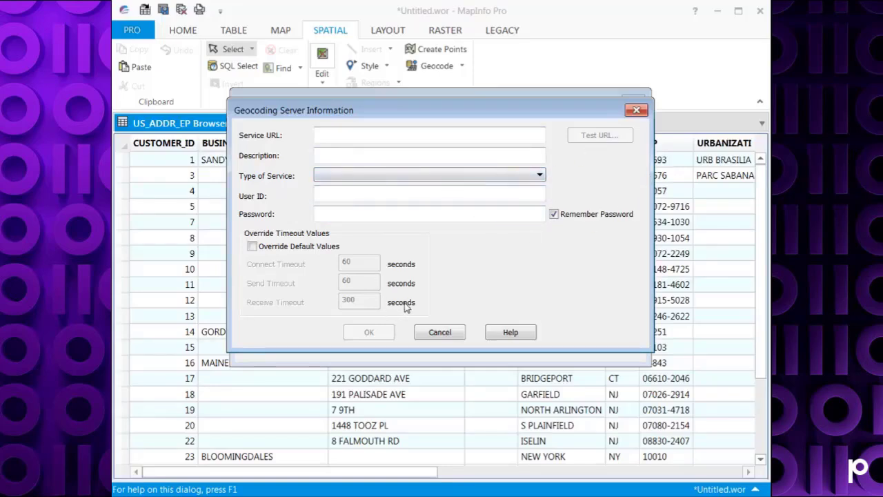
click(452, 336)
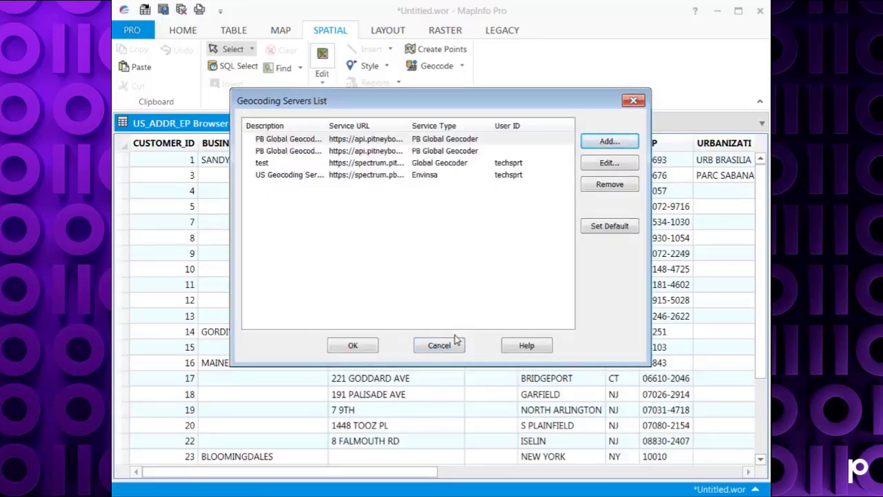
click(445, 345)
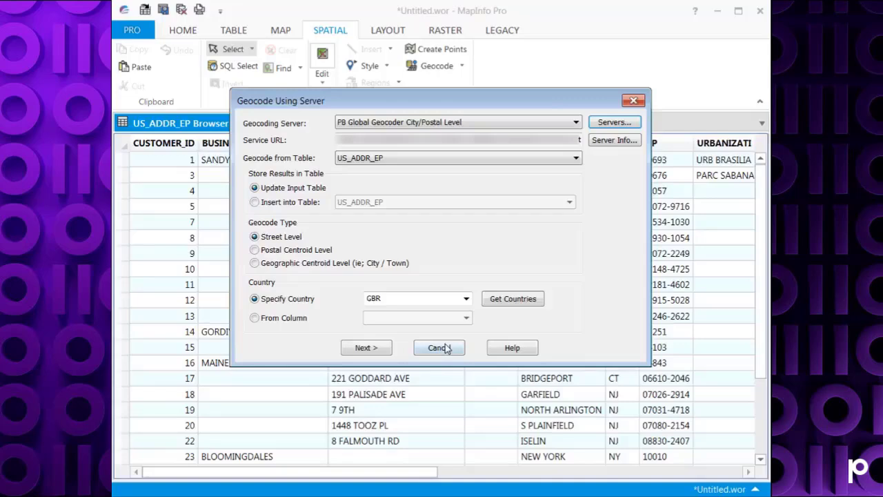
- Select the PB Global Geocoder Street/Rooftop Level server and keep US_ADDR_EP as the table to geocode
click(576, 122)
click(545, 145)
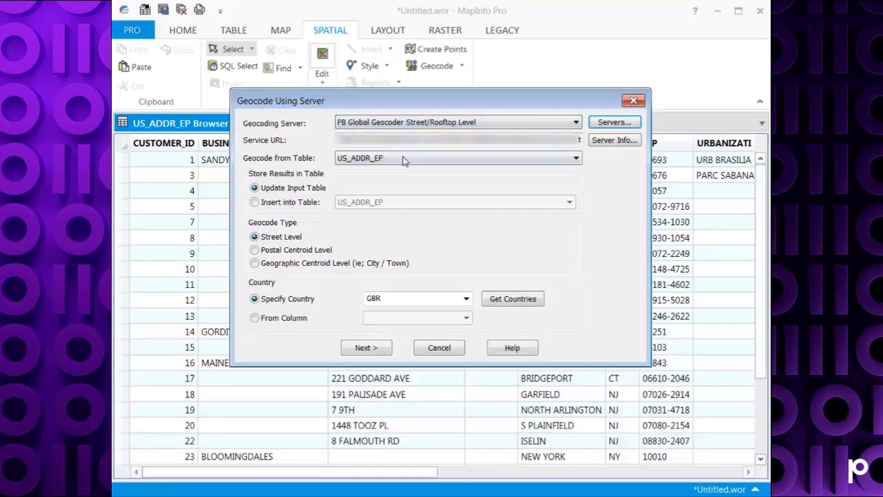
click(355, 158)
click(514, 161)
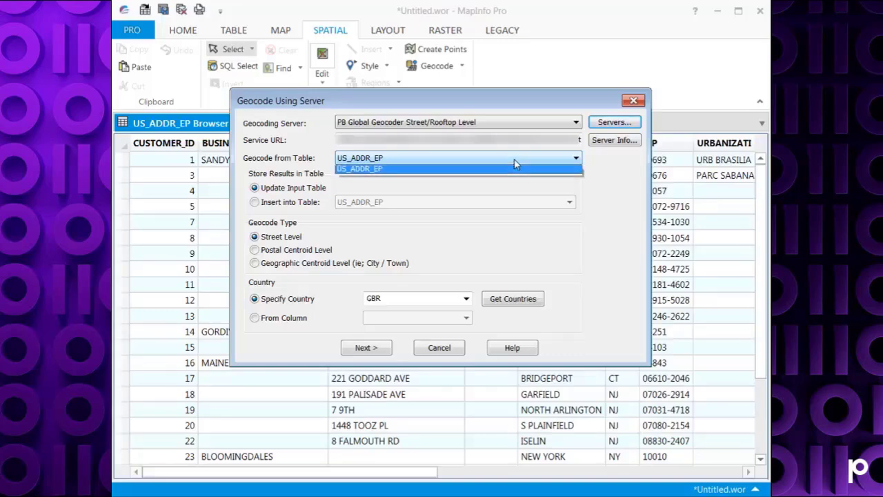
click(504, 193)
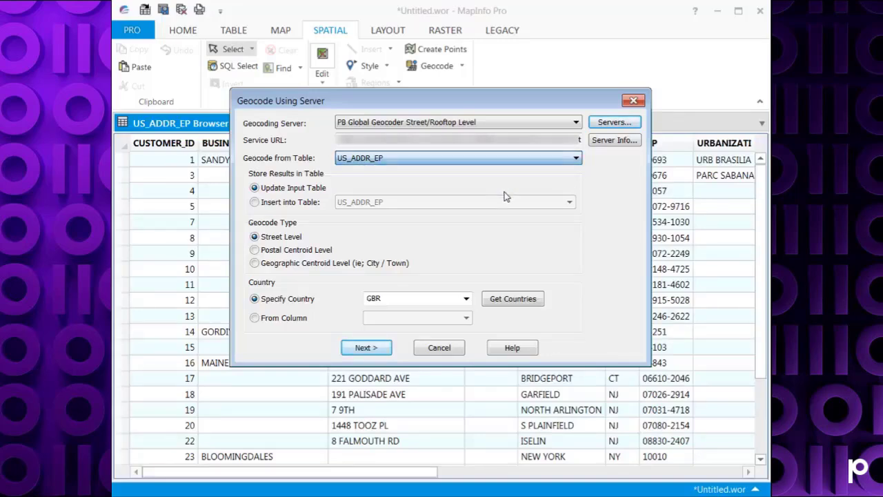
- Insert the results into a <New> table and set the country to USA
click(282, 204)
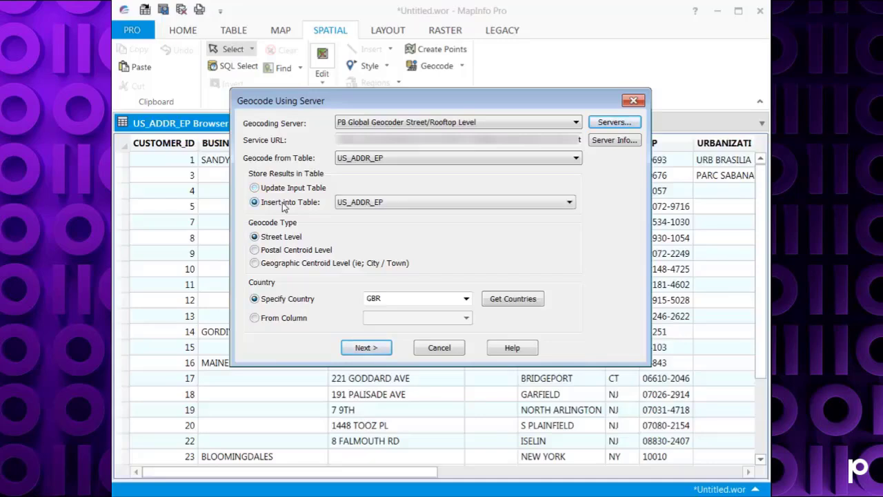
click(507, 204)
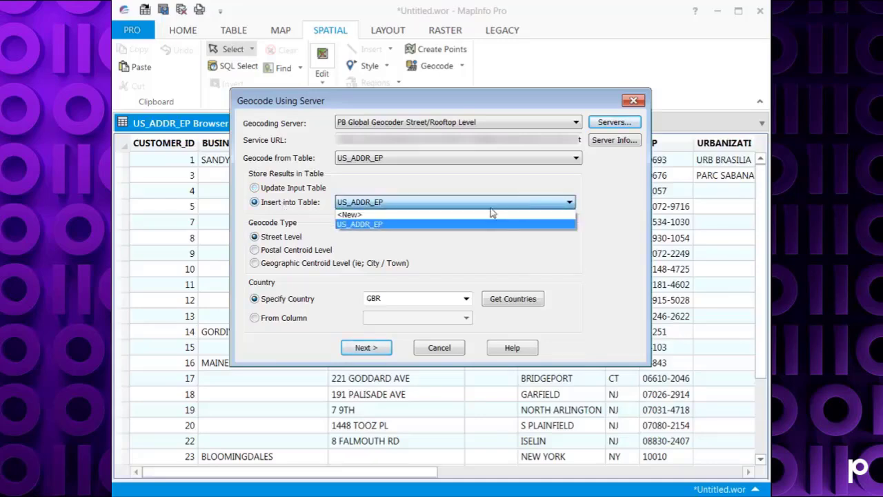
click(470, 214)
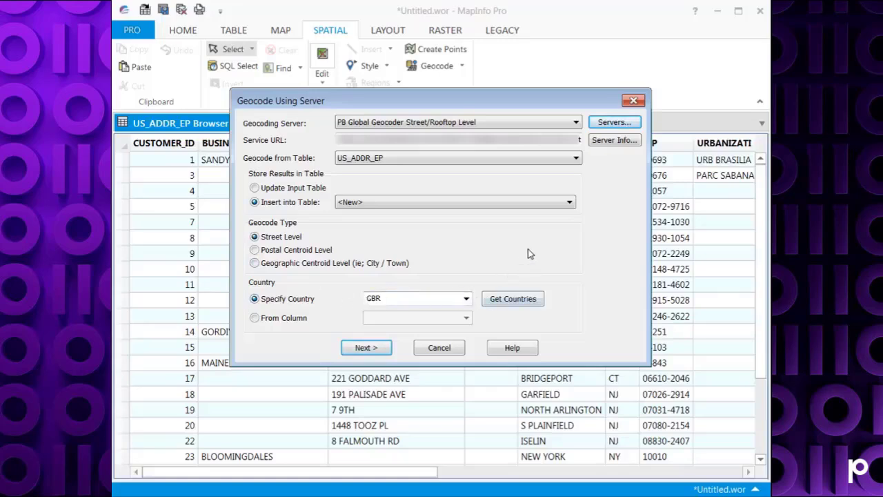
click(512, 301)
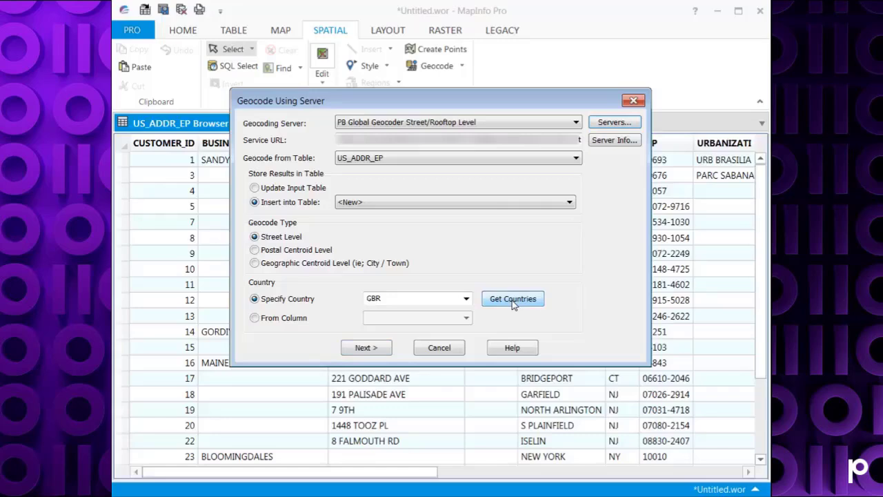
click(467, 299)
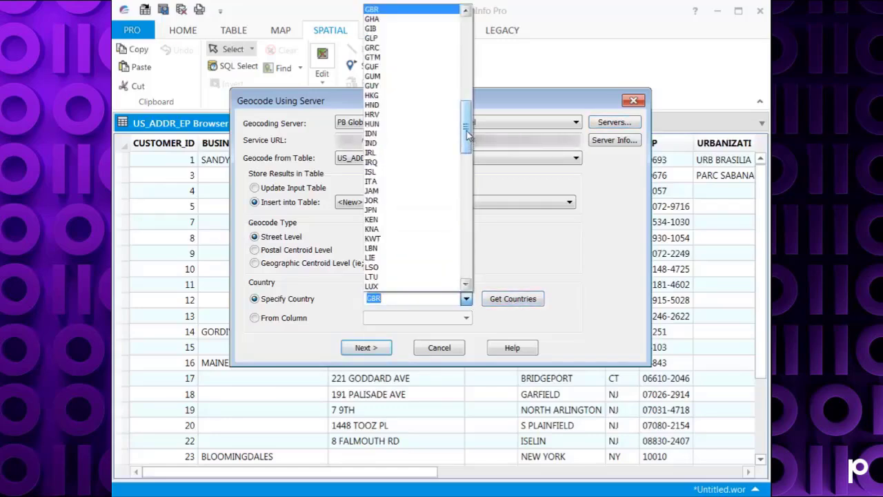
drag(468, 132, 469, 261)
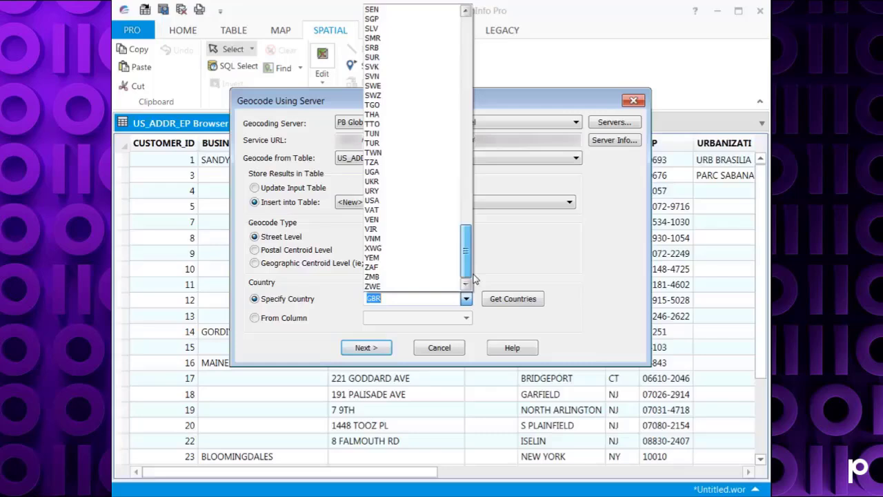
click(423, 205)
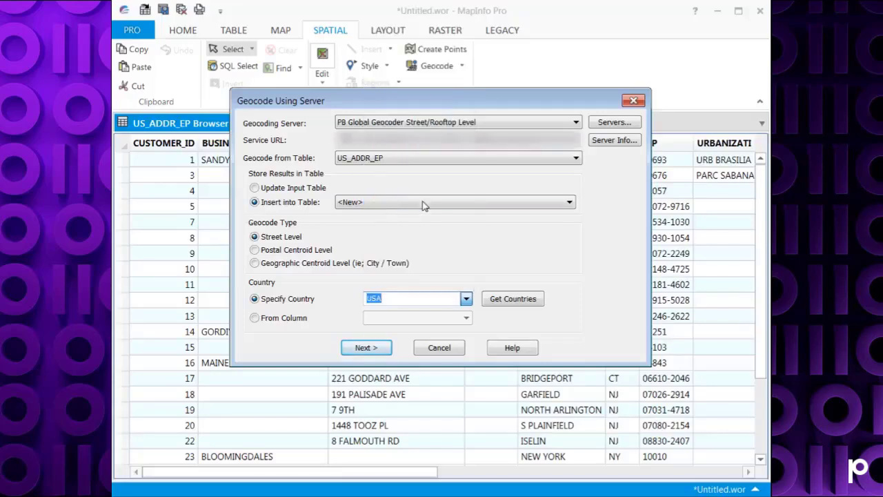
- Create the results table from US_ADDR_EP's structure, saved as GeocodedAddresses.TAB over the existing file
click(363, 348)
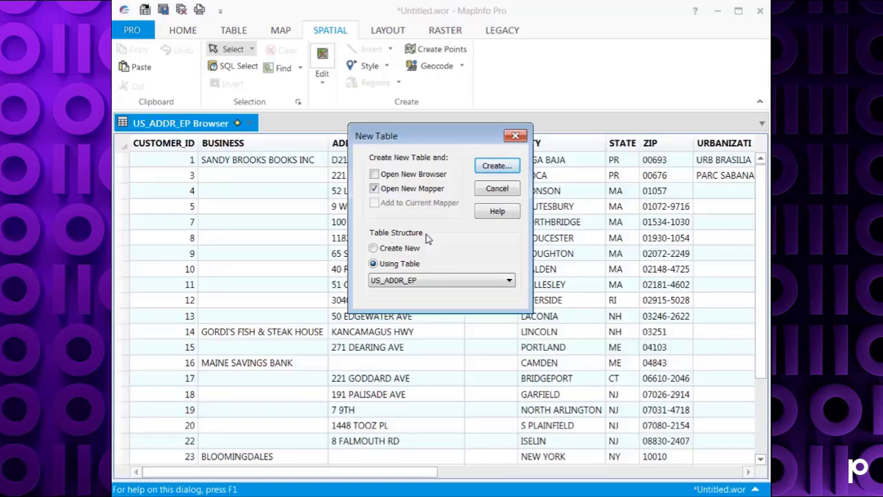
click(498, 166)
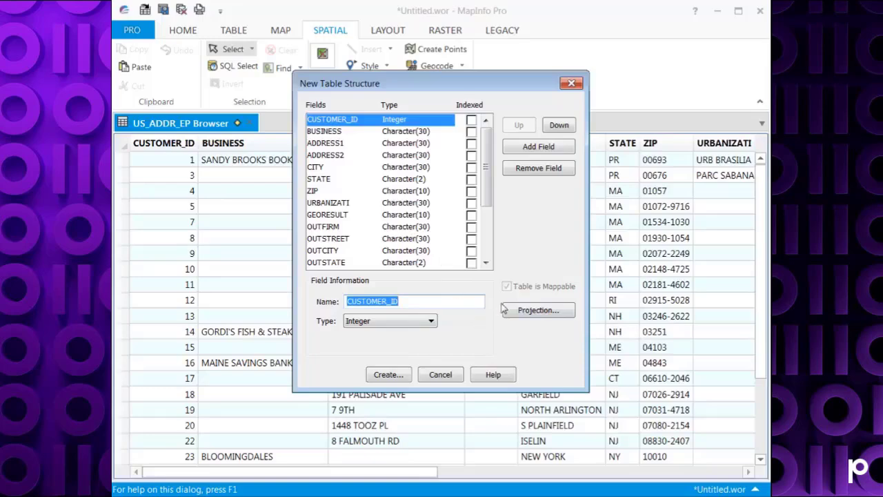
click(386, 375)
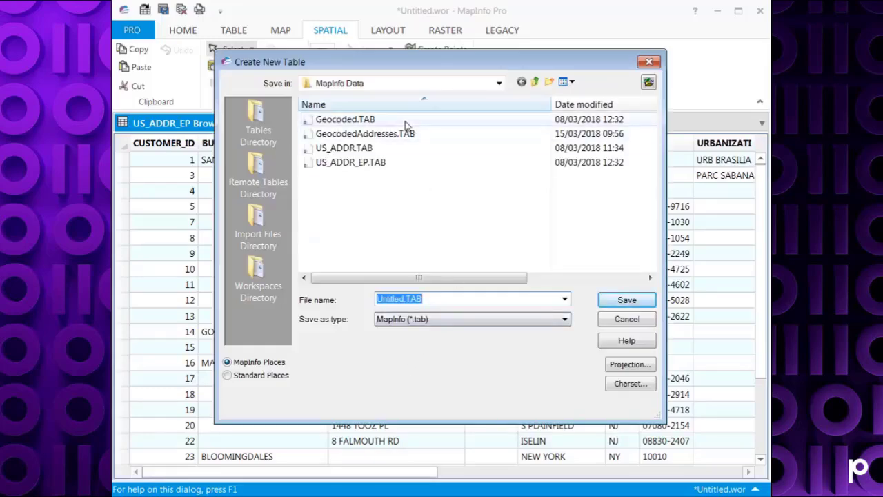
click(388, 134)
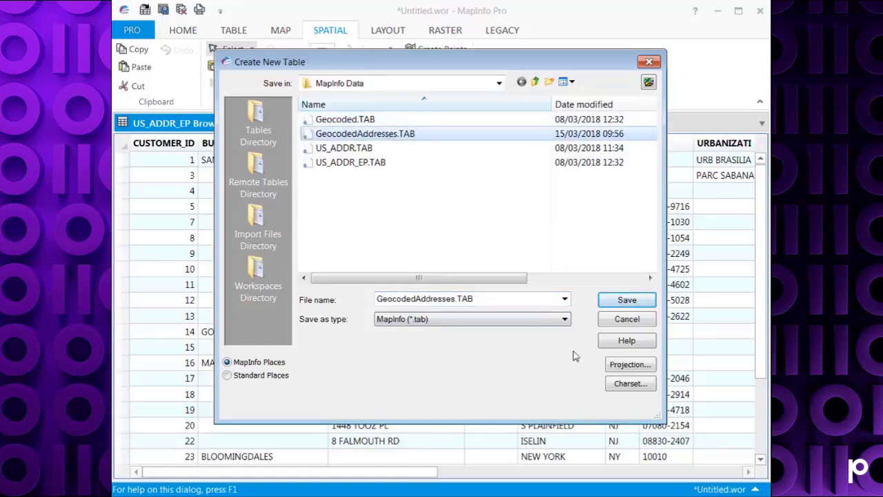
click(626, 301)
click(414, 276)
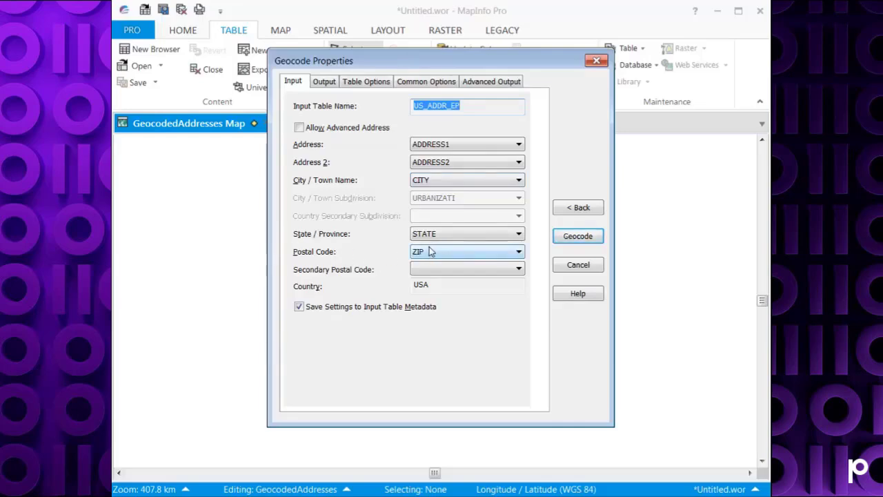
- Confirm ADDRESS1 as the input address column and OUTSTREET as the output address column
click(519, 145)
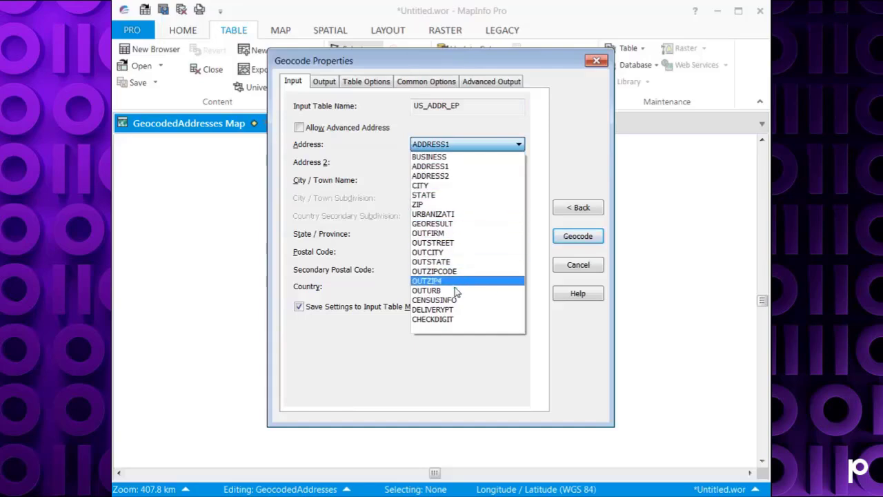
click(486, 127)
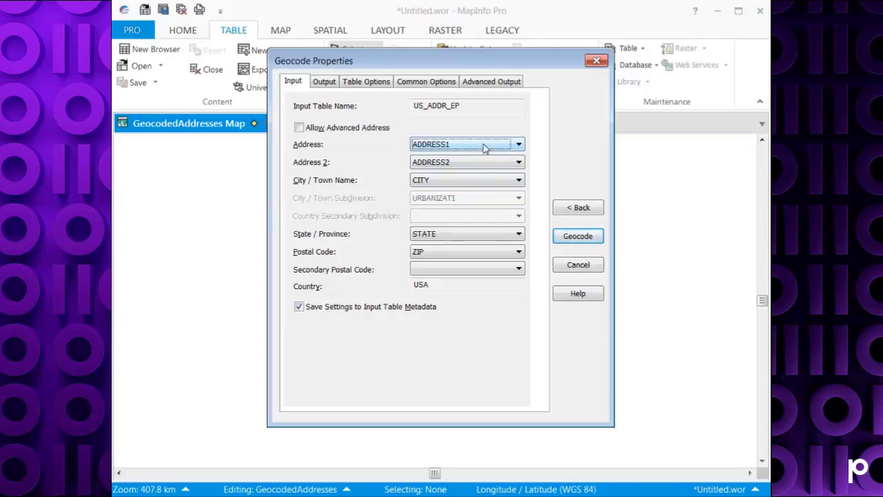
click(319, 81)
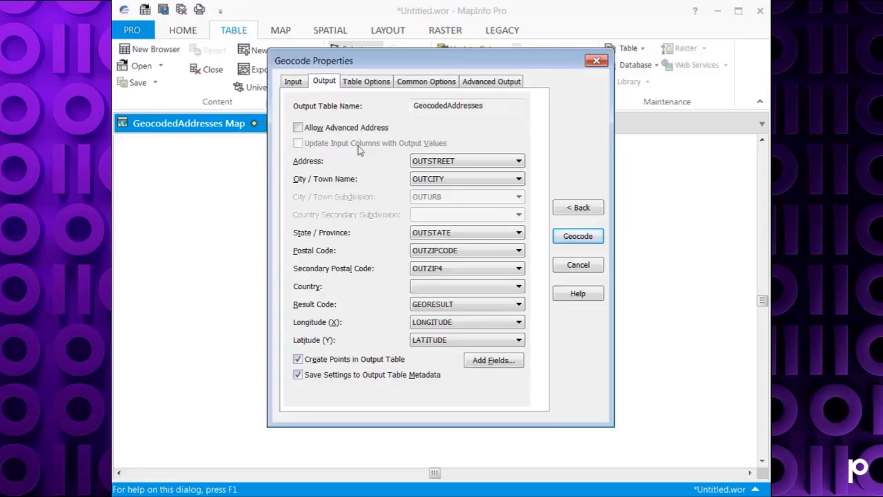
click(521, 164)
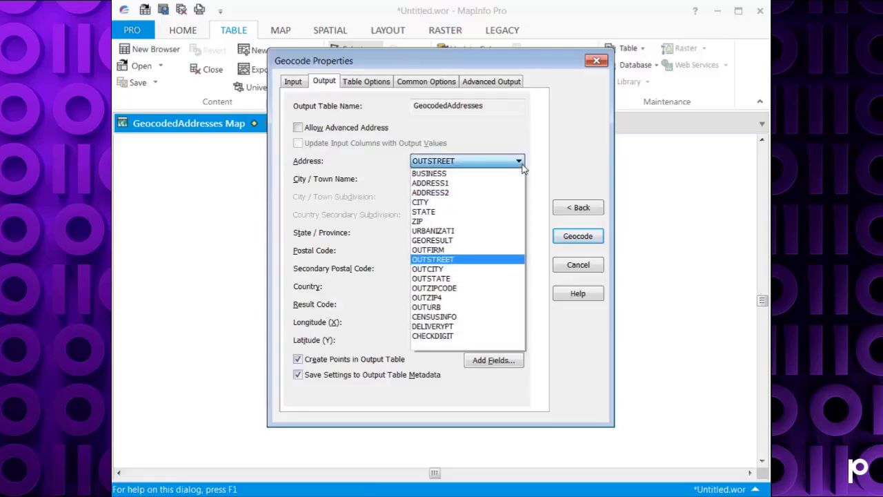
click(499, 138)
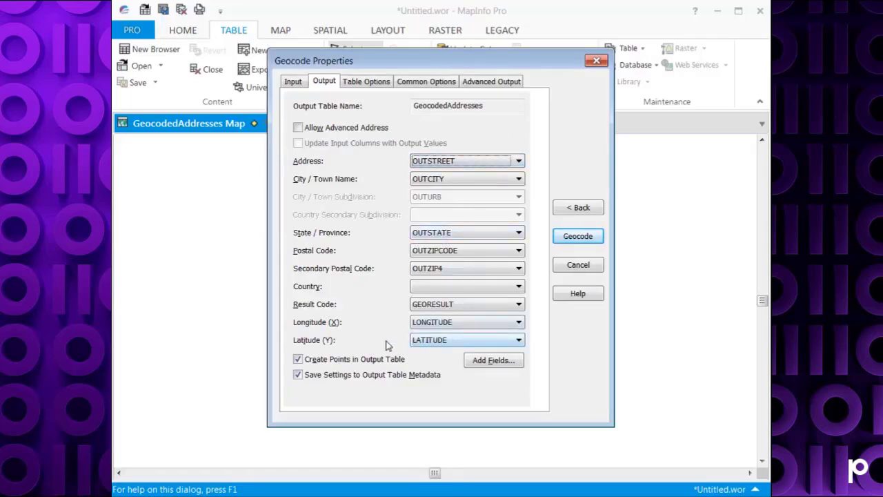
- Set Table Options to Automatic geocoding with Accept First for multiple matches
click(366, 83)
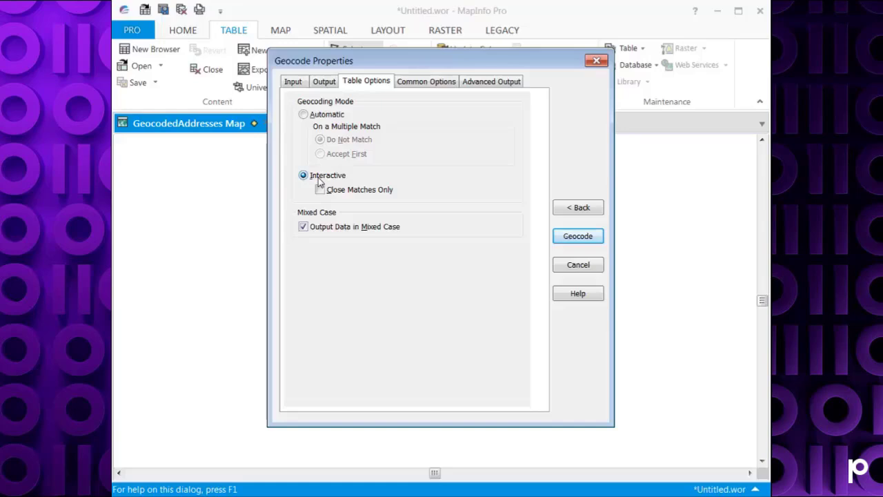
click(303, 116)
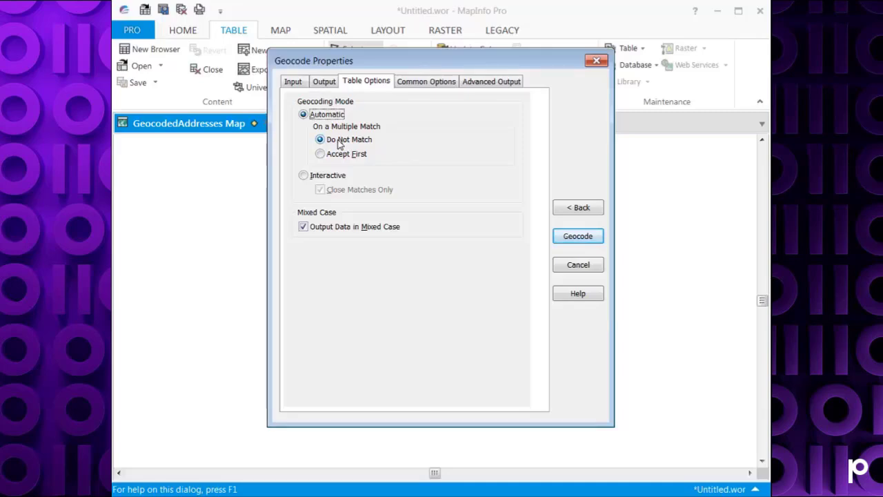
click(321, 155)
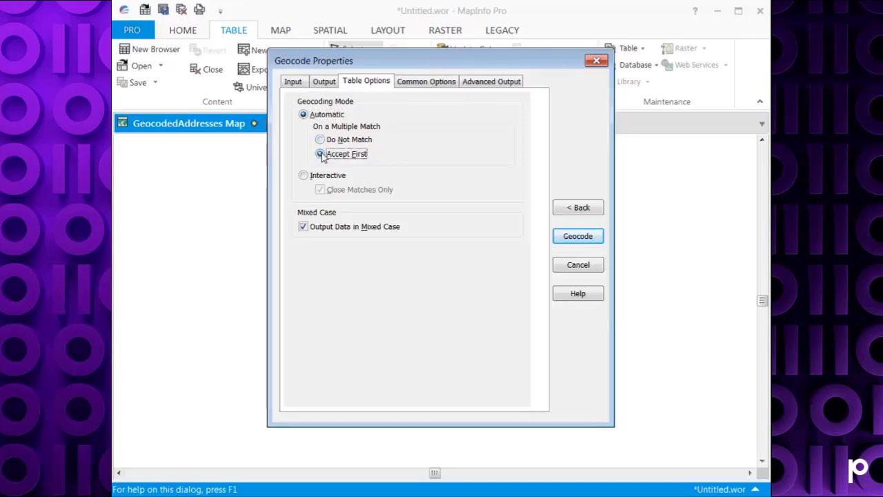
click(436, 81)
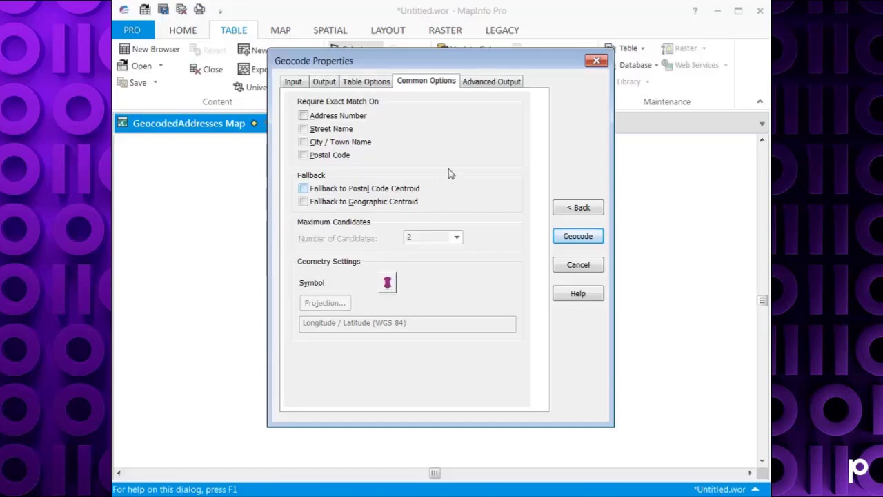
- Leave the Common Options unchanged and move on to the Advanced Output settings
click(492, 84)
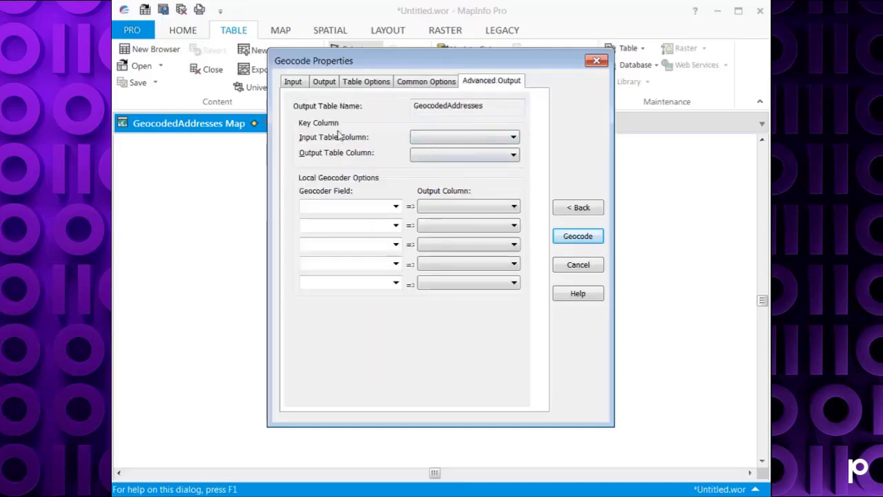
- Leave the input key column empty and run geocoding, which geocodes 21 of 27 records
click(430, 141)
click(402, 156)
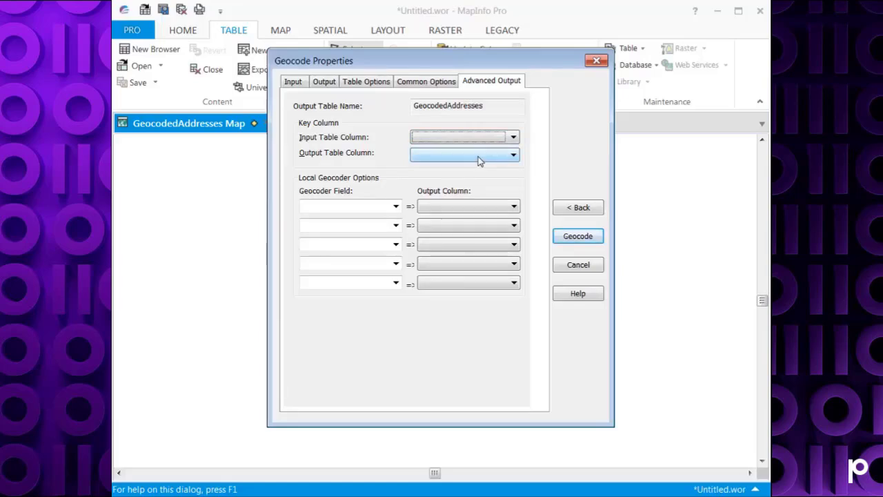
click(585, 245)
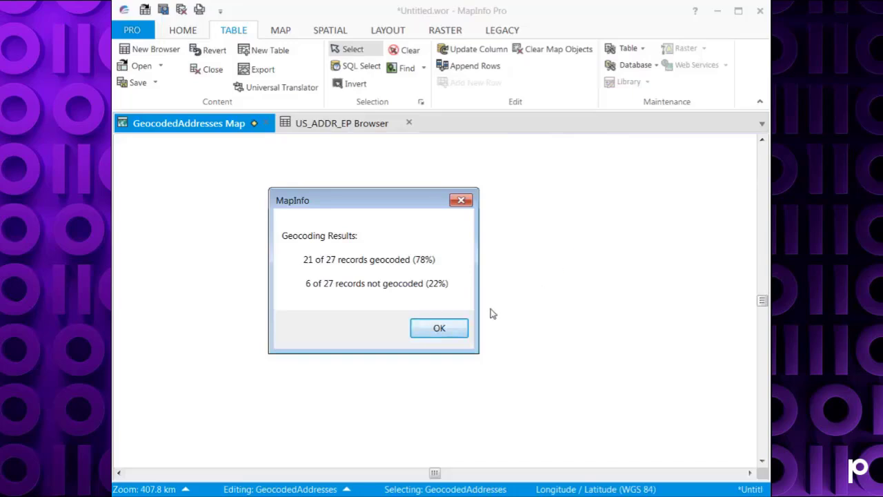
- Dismiss the results summary and use View Entire Layer to show every geocoded point
click(449, 329)
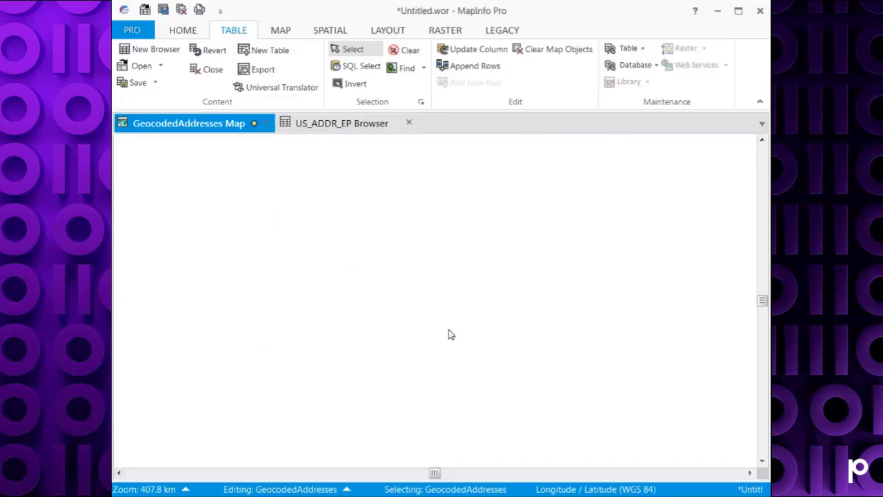
right_click(429, 274)
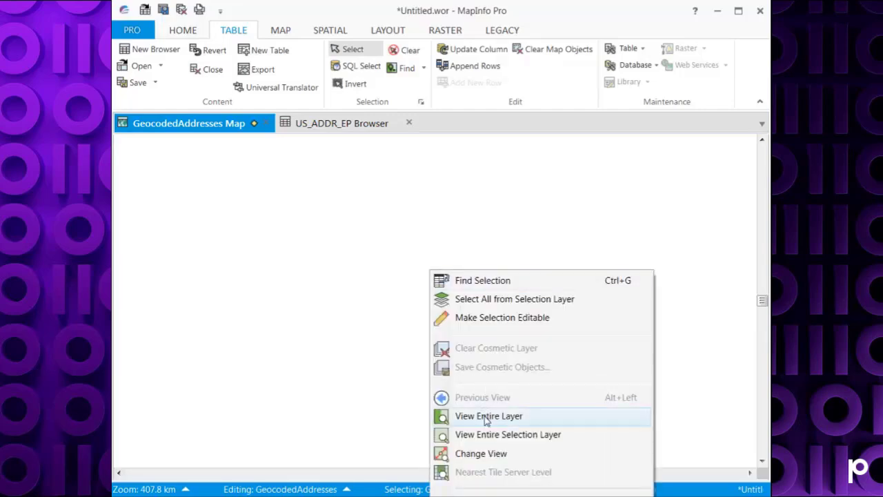
click(486, 419)
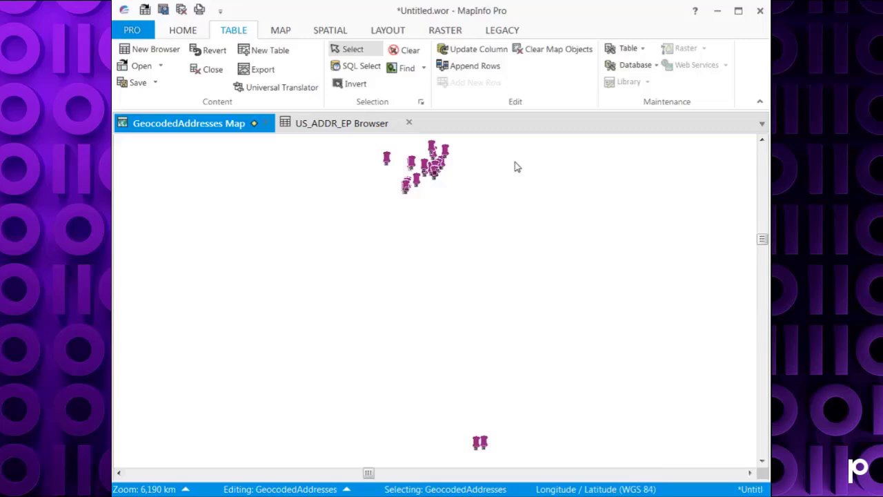
- Add the Aerial base map beneath the geocoded points
click(181, 32)
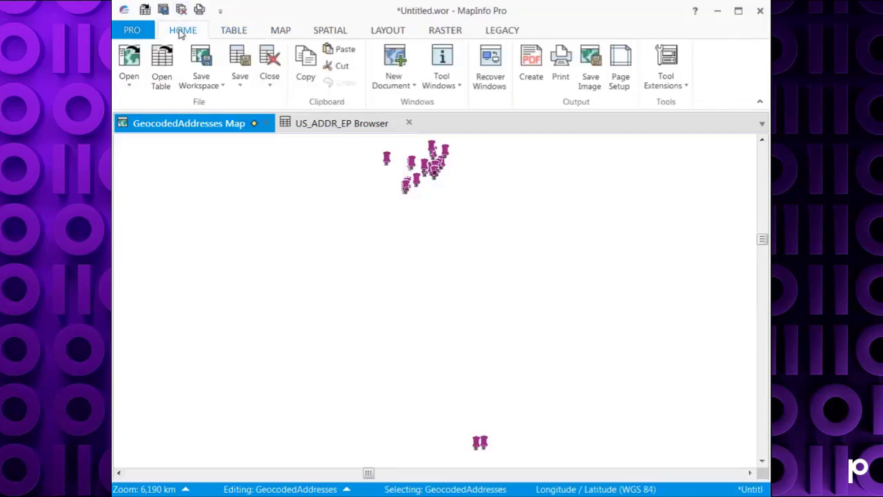
click(131, 84)
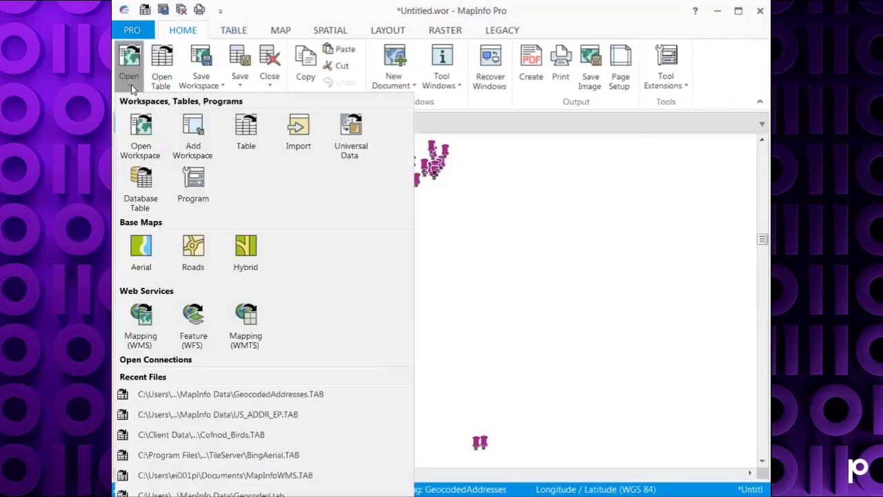
click(143, 256)
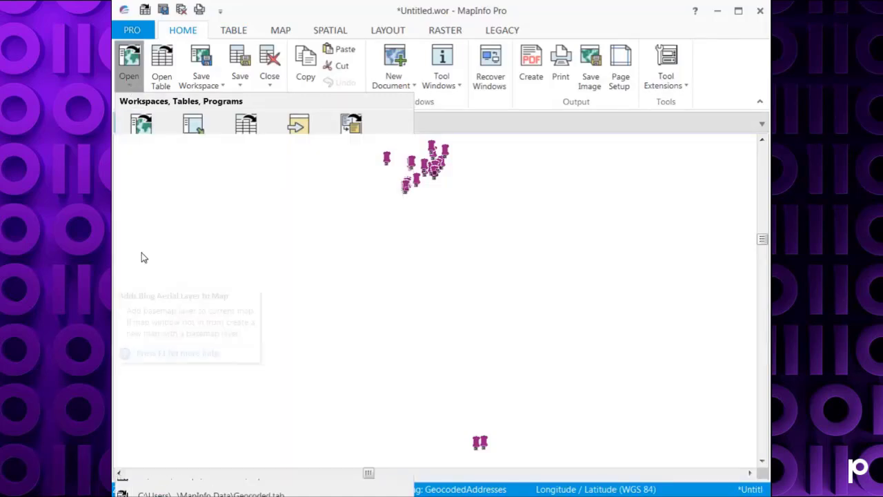